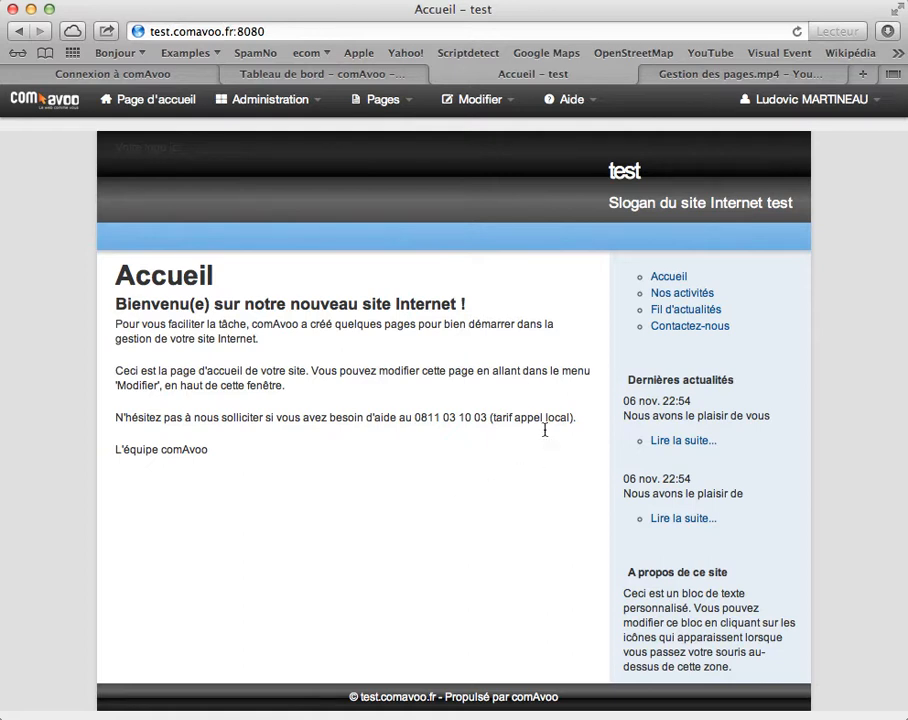
- Switch the home page to block editing and open the "A propos de ce site" block for modification
left_click(490, 100)
left_click(502, 172)
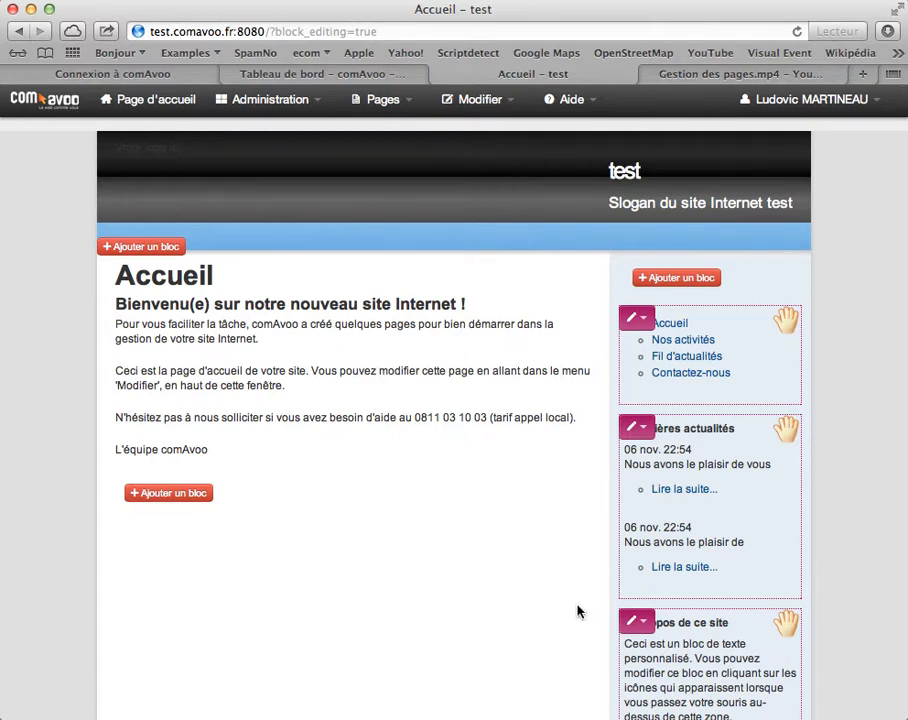
left_click(640, 623)
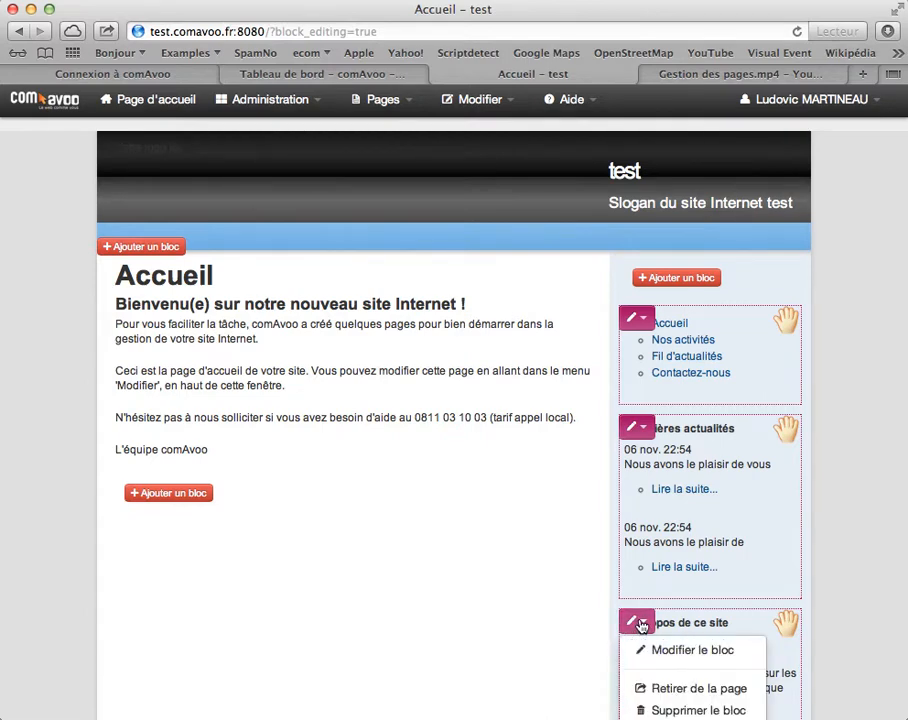
left_click(688, 659)
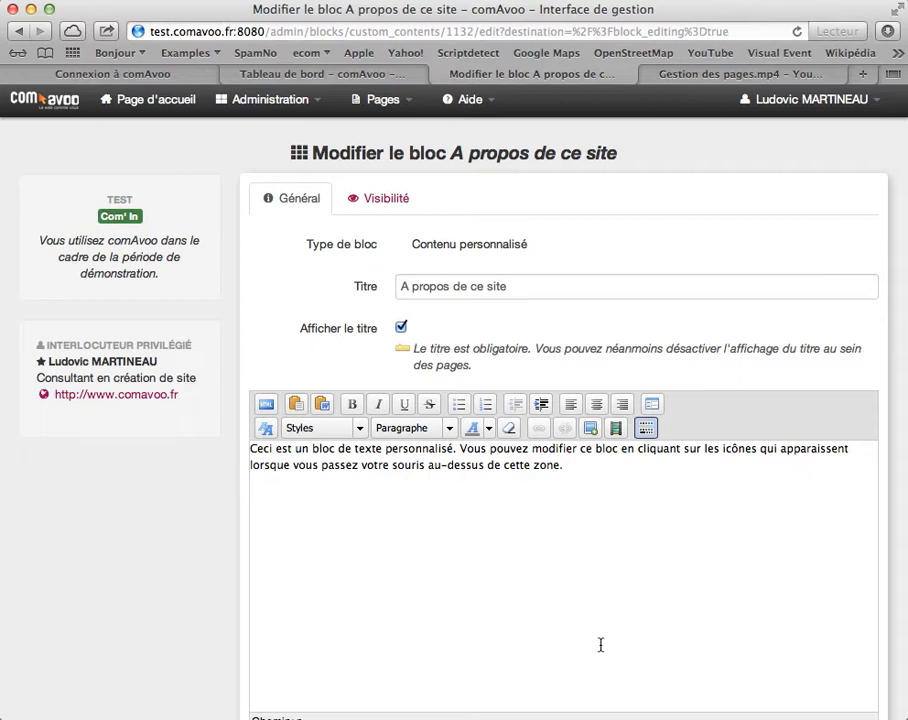
left_click(456, 289)
left_click_drag(541, 293, 397, 288)
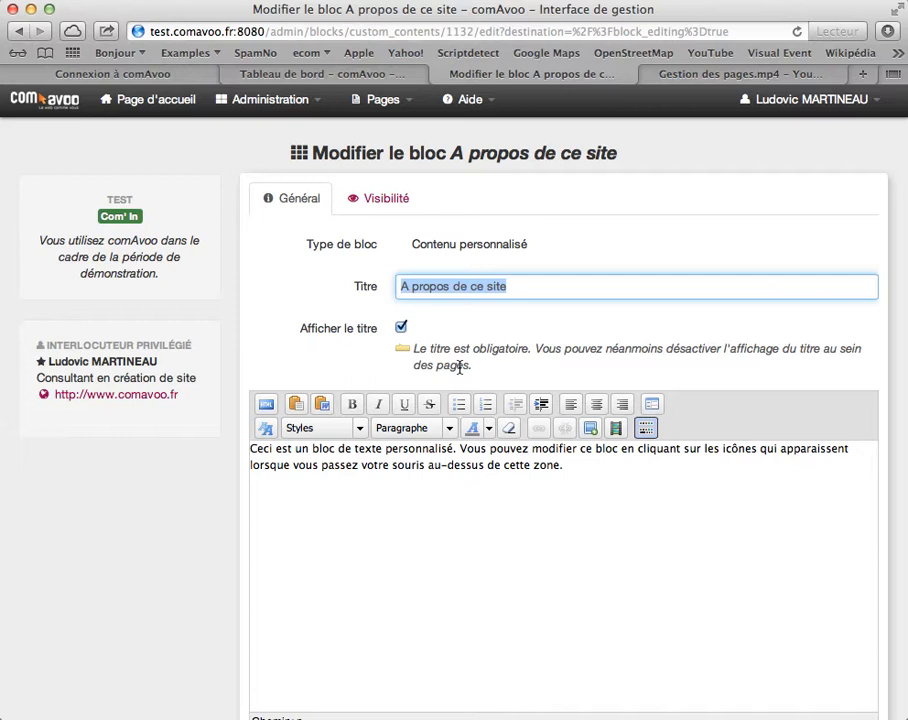
- Limit the "A propos de ce site" block's visibility to the Accueil page only, on all devices, and save the block
left_click(391, 203)
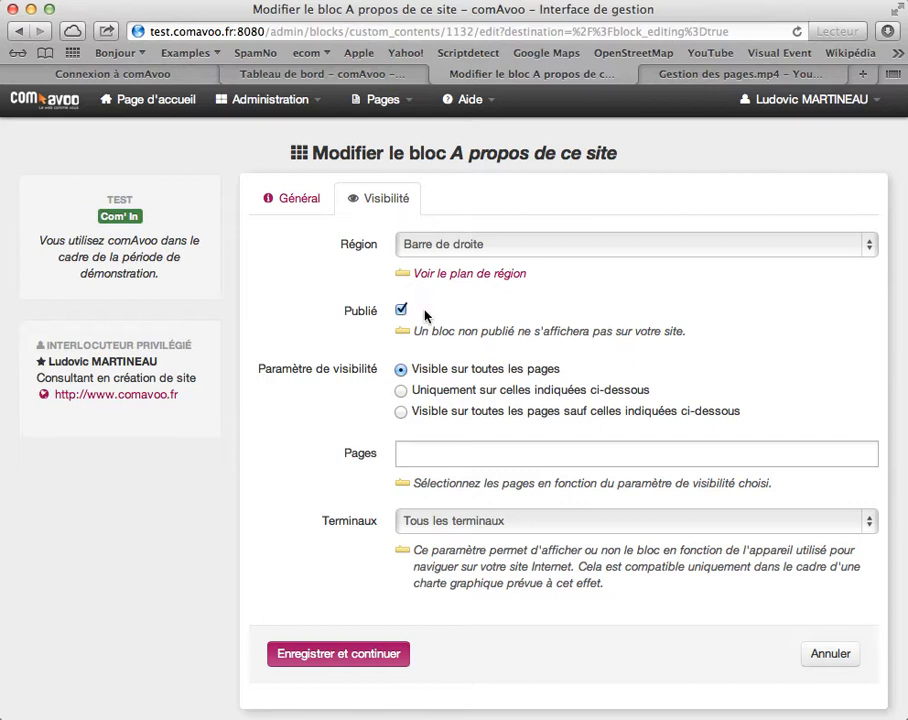
left_click(444, 452)
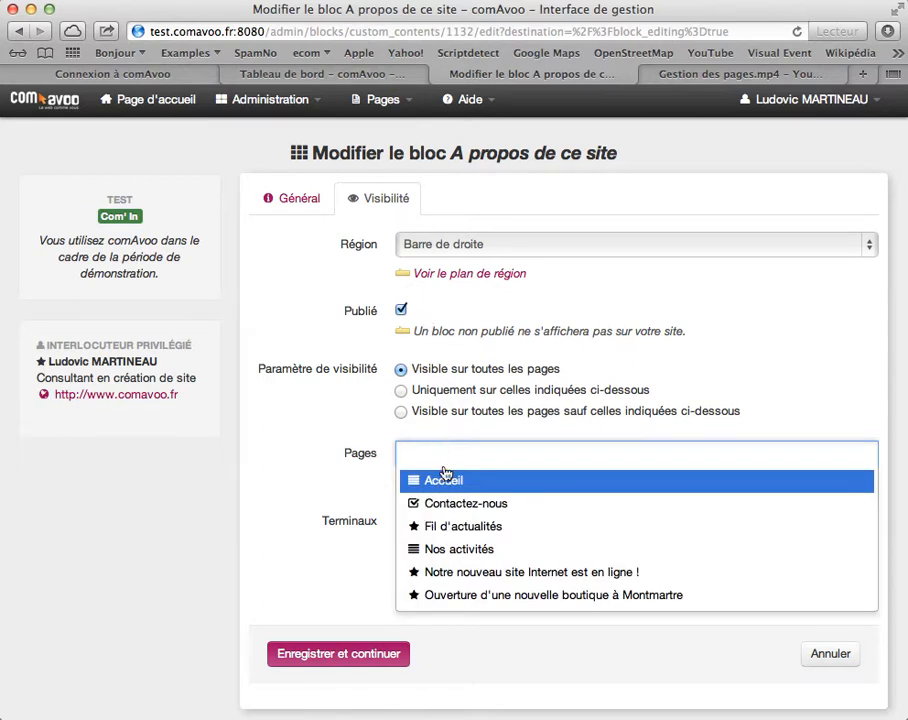
left_click(445, 483)
left_click(448, 389)
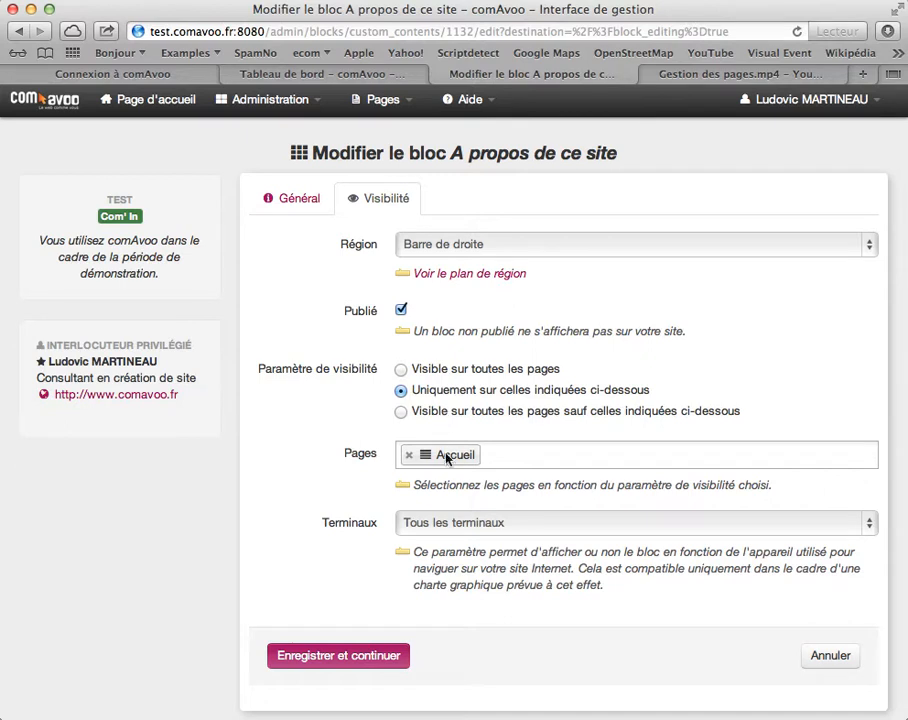
left_click(431, 530)
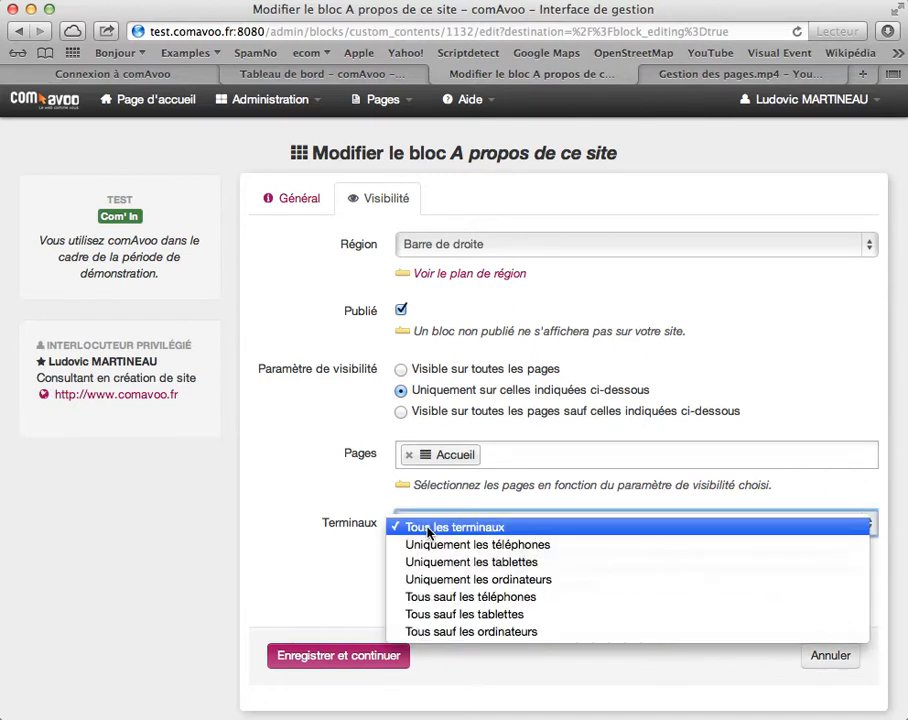
left_click(362, 600)
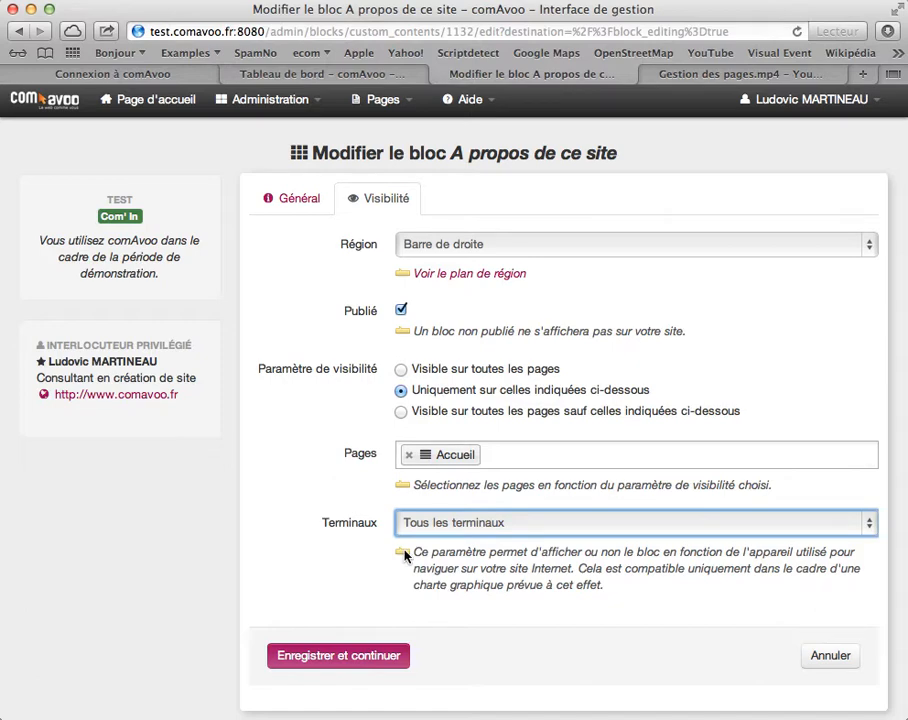
left_click(362, 657)
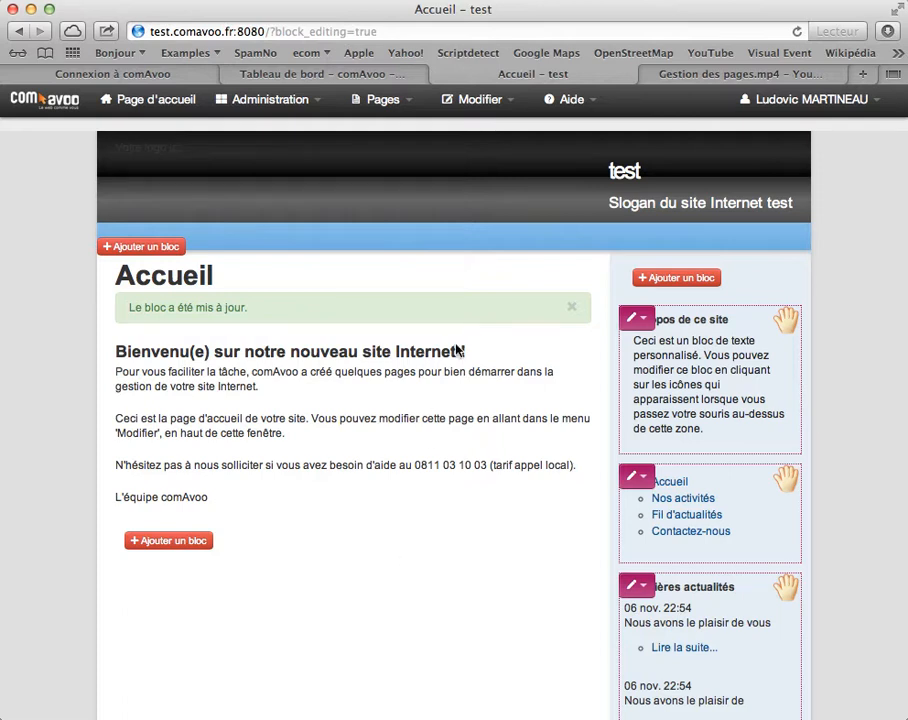
- Leave block editing on the home page and open the site's block management page
left_click(498, 106)
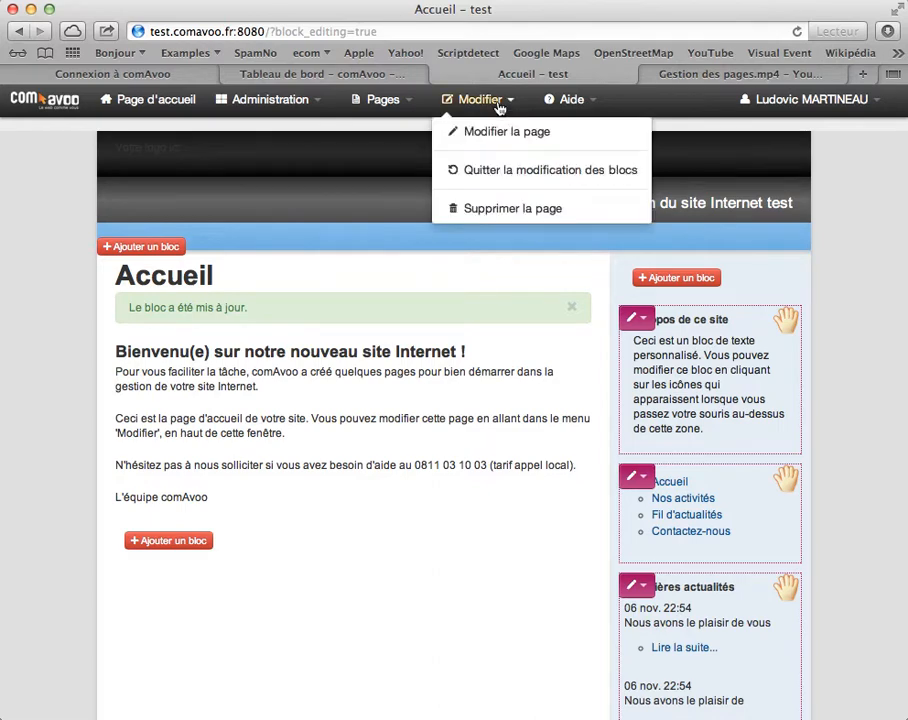
left_click(488, 175)
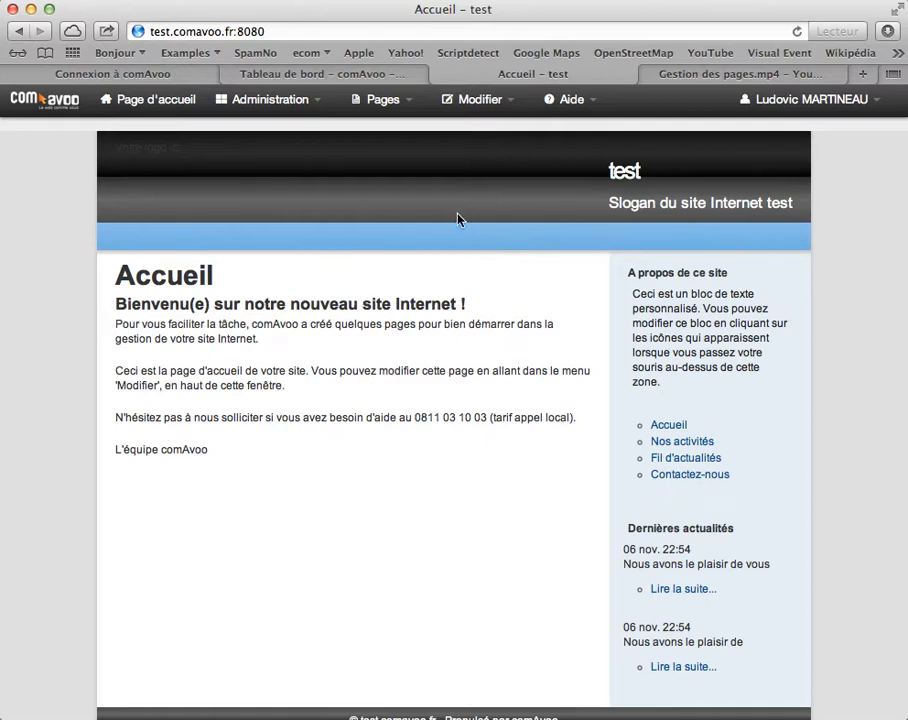
left_click(302, 107)
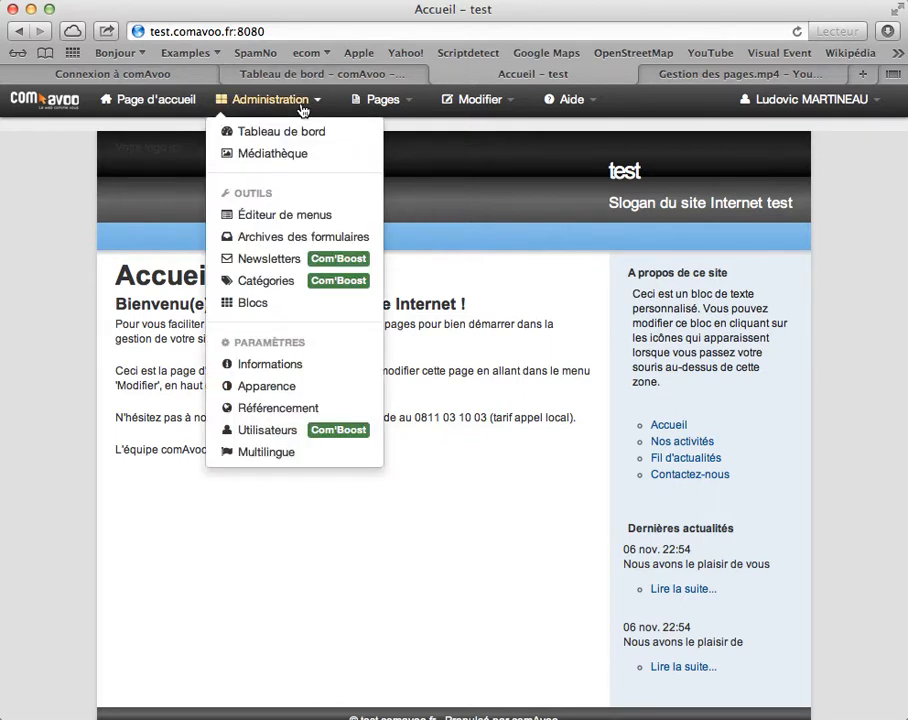
left_click(264, 302)
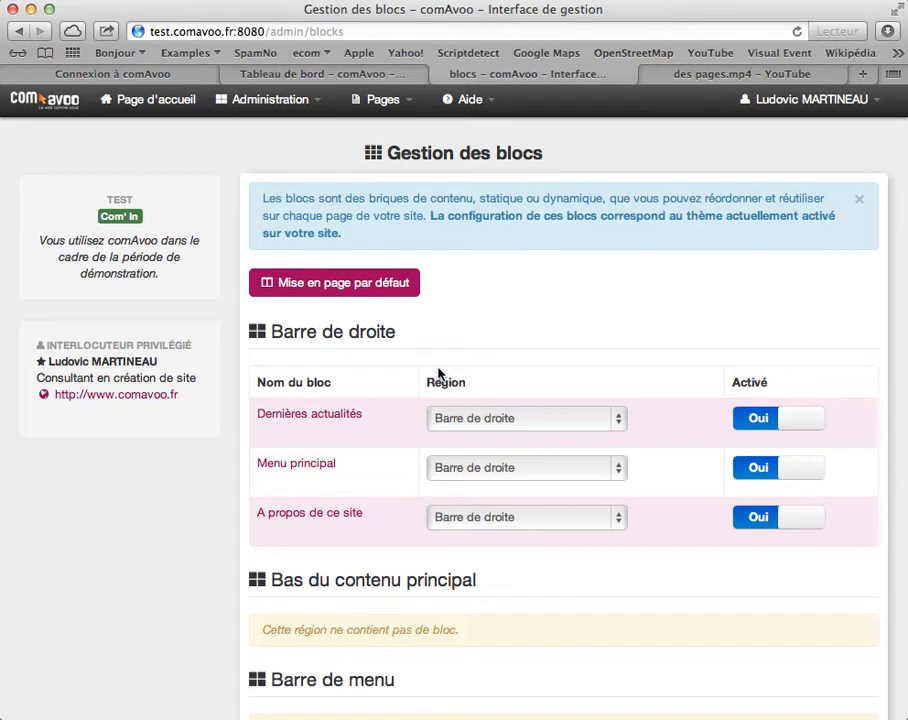
left_click_drag(284, 332, 395, 333)
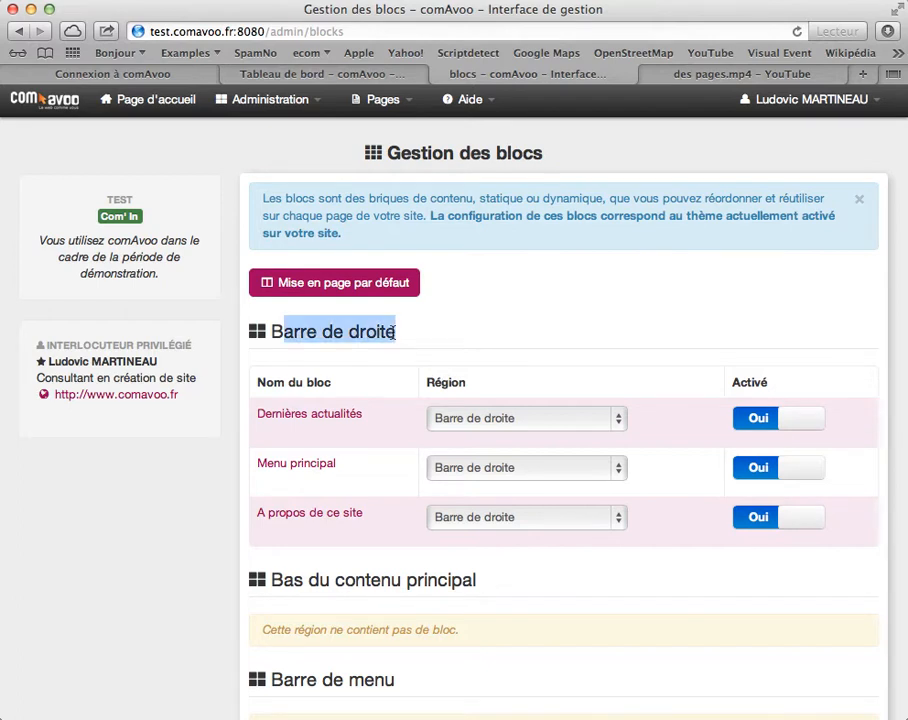
left_click(372, 451)
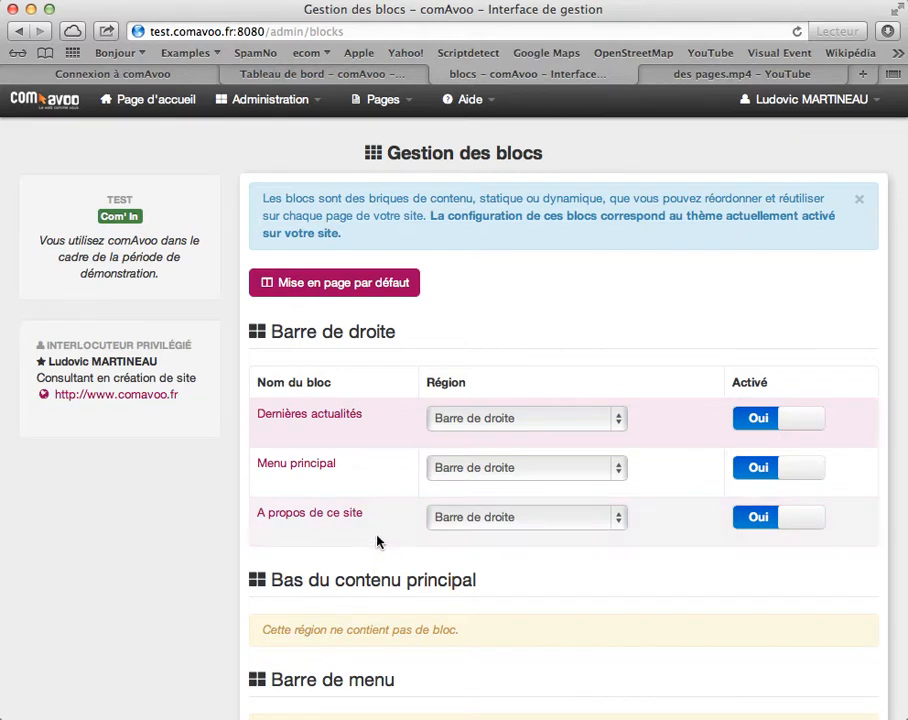
- Review the edit form of the Dernières actualités block without saving, and check the actions available for the Menu principal block
left_click(323, 415)
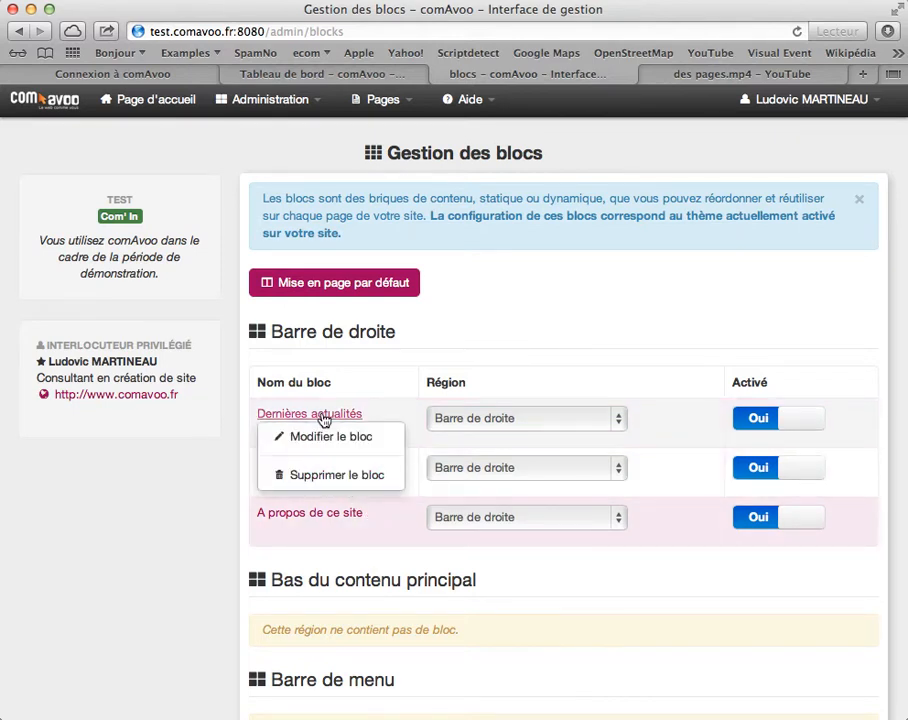
left_click(322, 439)
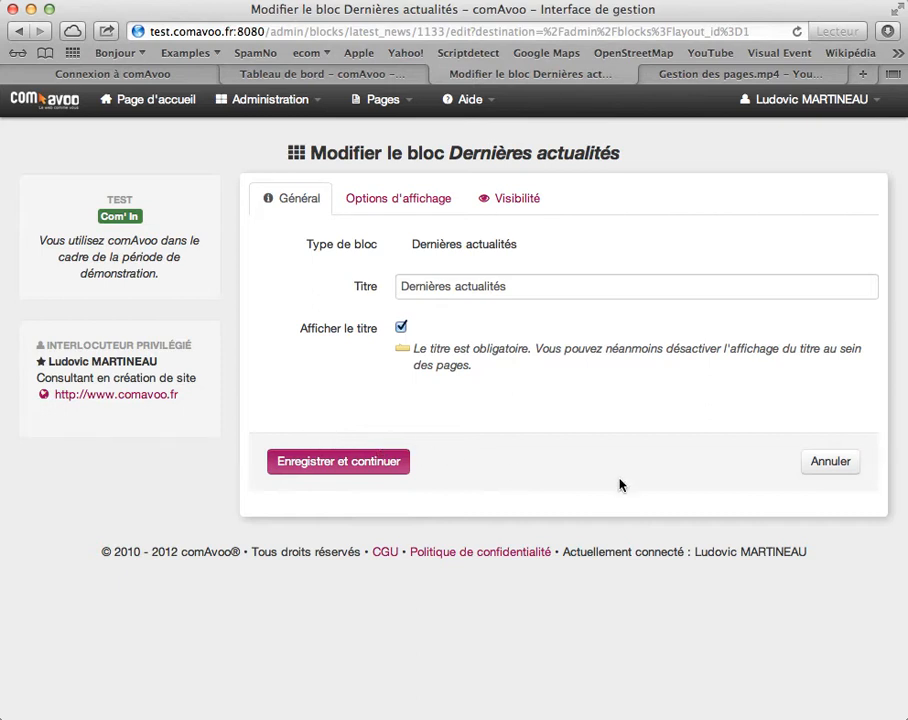
left_click(840, 472)
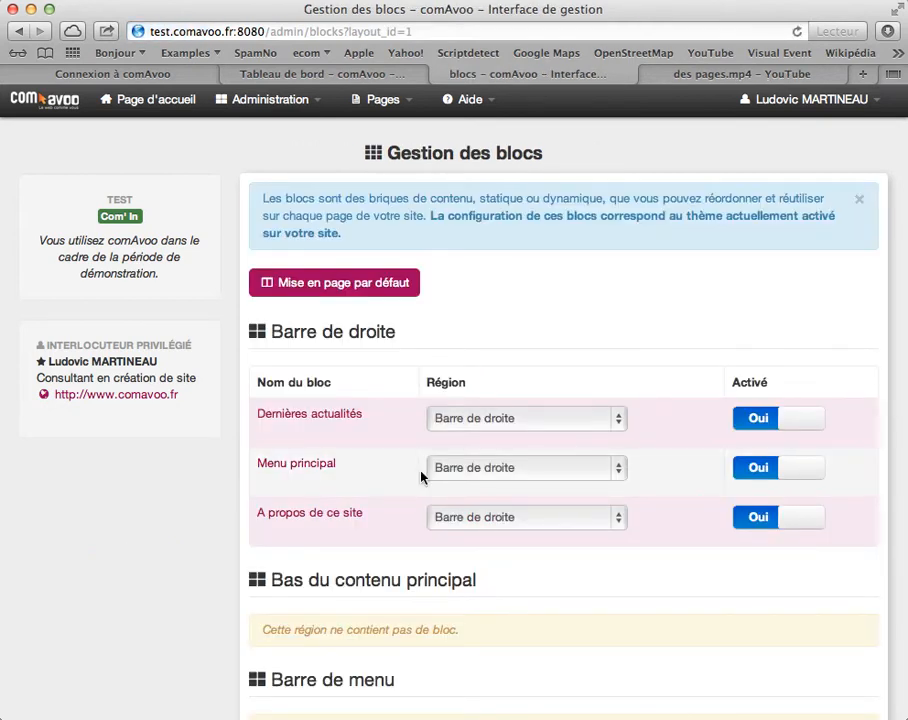
left_click(320, 466)
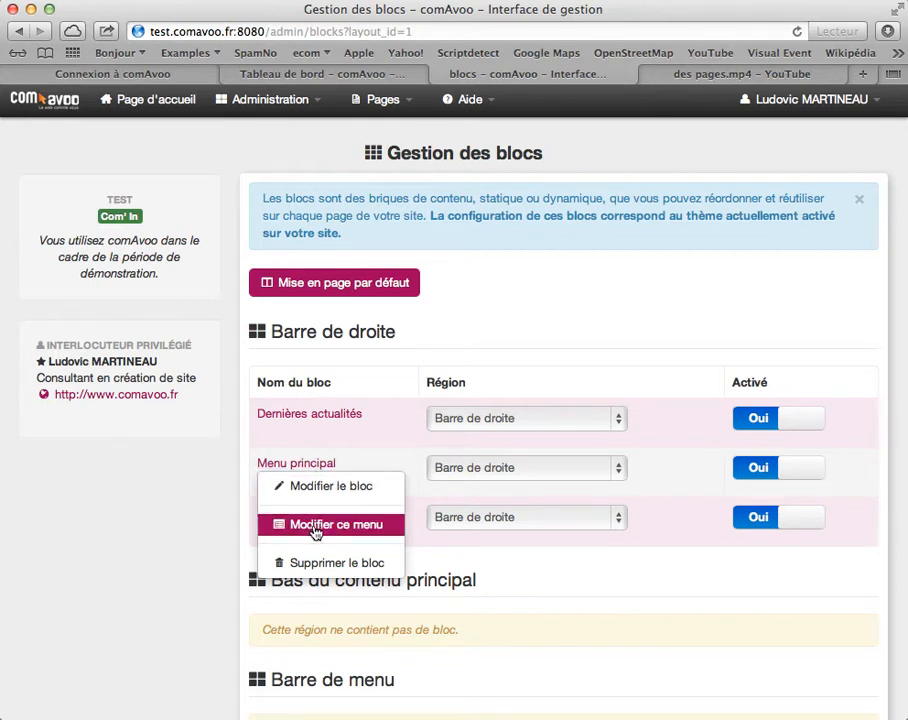
left_click(588, 596)
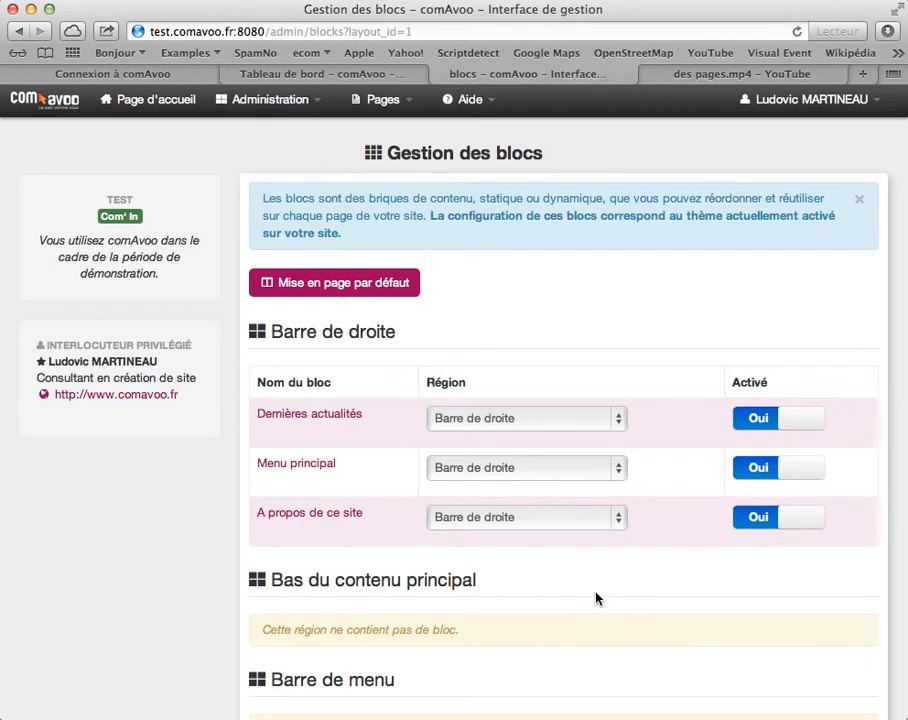
- Deactivate the Dernières actualités block and save the block settings
left_click(757, 431)
scroll(647, 531, "down", 5)
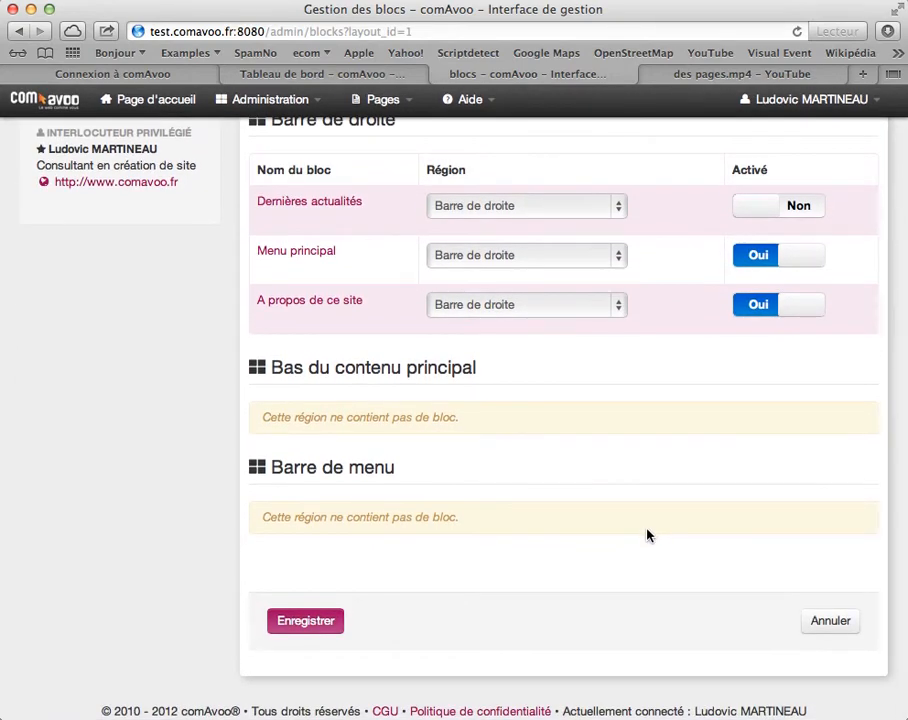
left_click(316, 624)
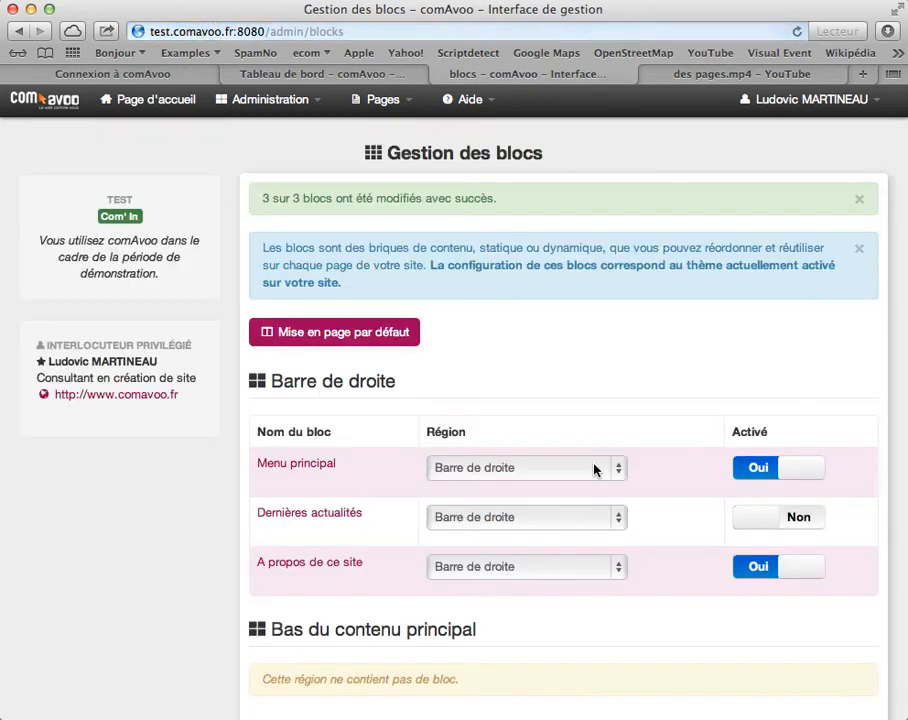
- Reactivate the Dernières actualités block and save the block settings
left_click(799, 523)
scroll(713, 515, "down", 5)
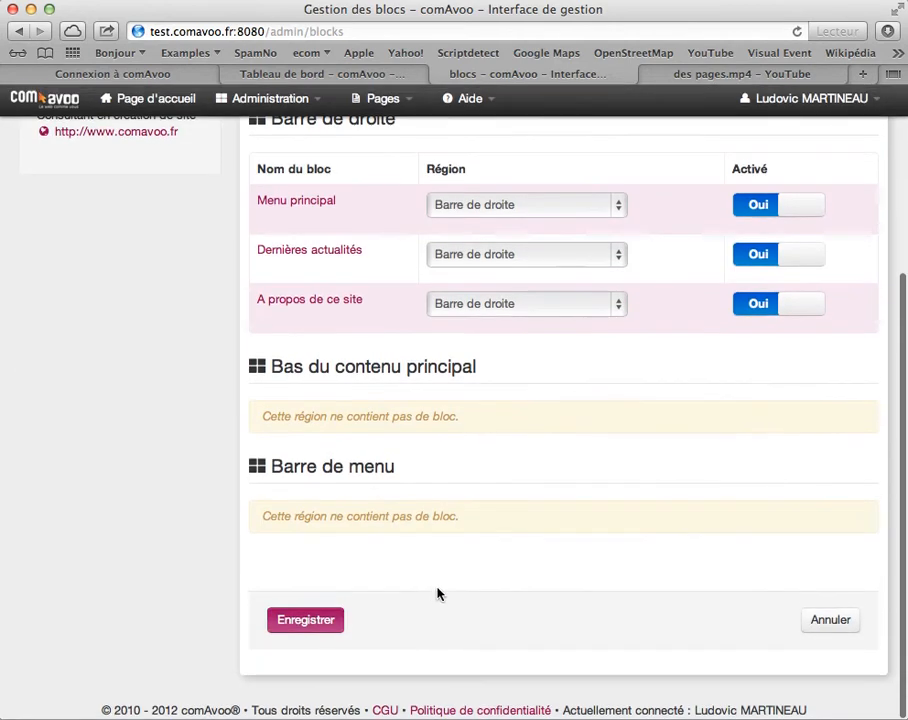
left_click(336, 624)
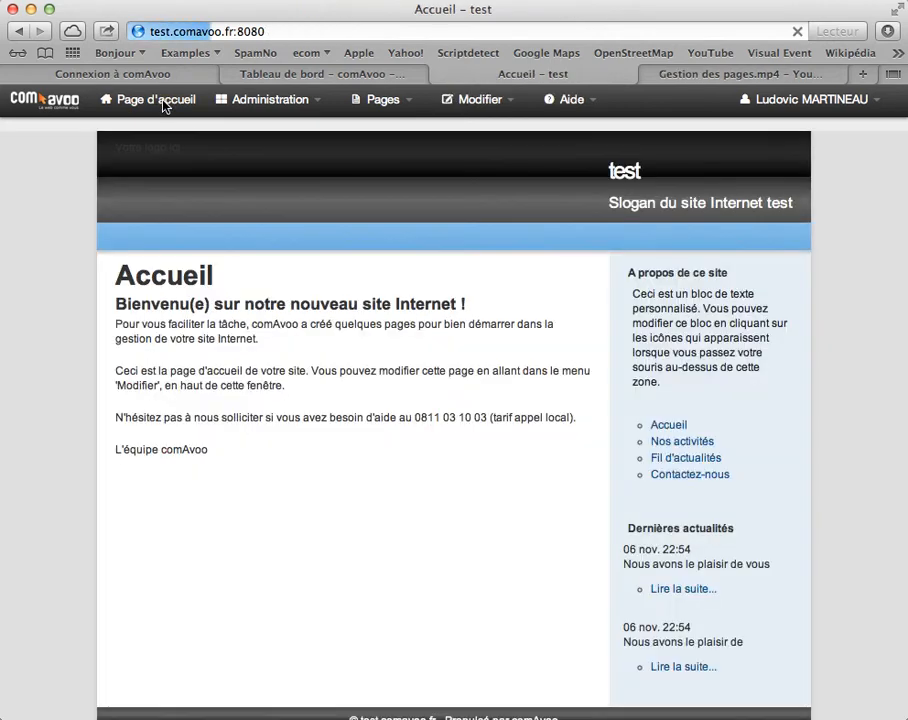
- Turn on block editing for the home page and start adding a Contenu personnalisé block to the Barre de droite region
left_click(484, 101)
left_click(487, 172)
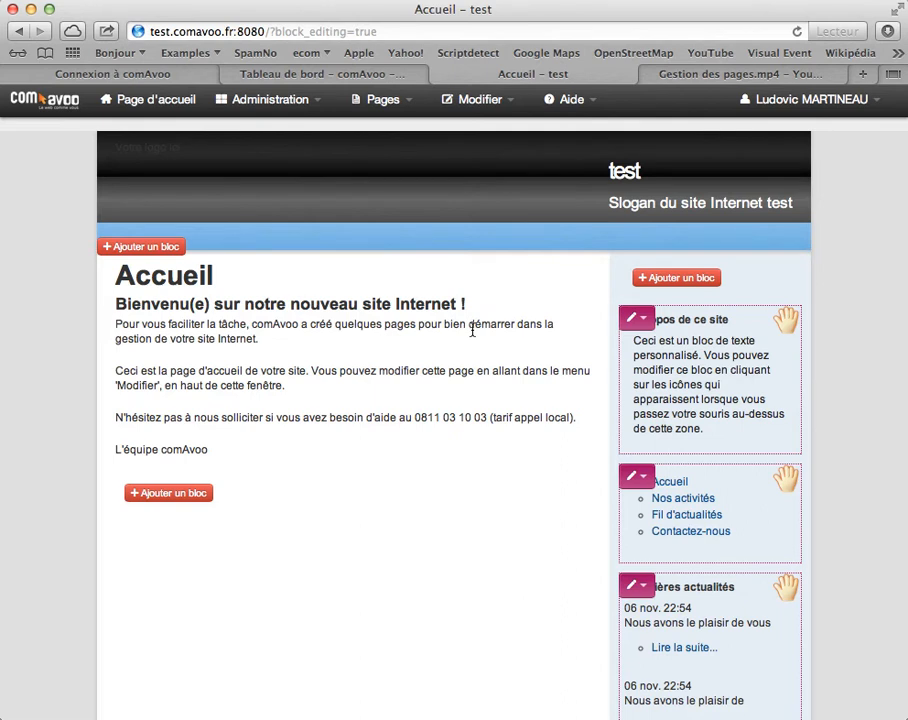
left_click(658, 280)
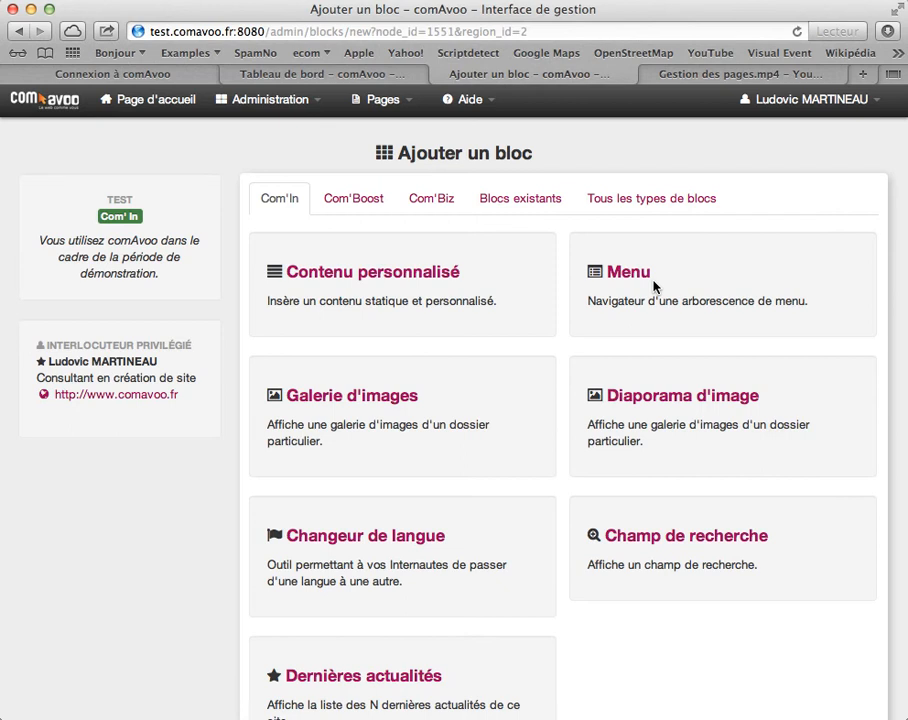
left_click(428, 273)
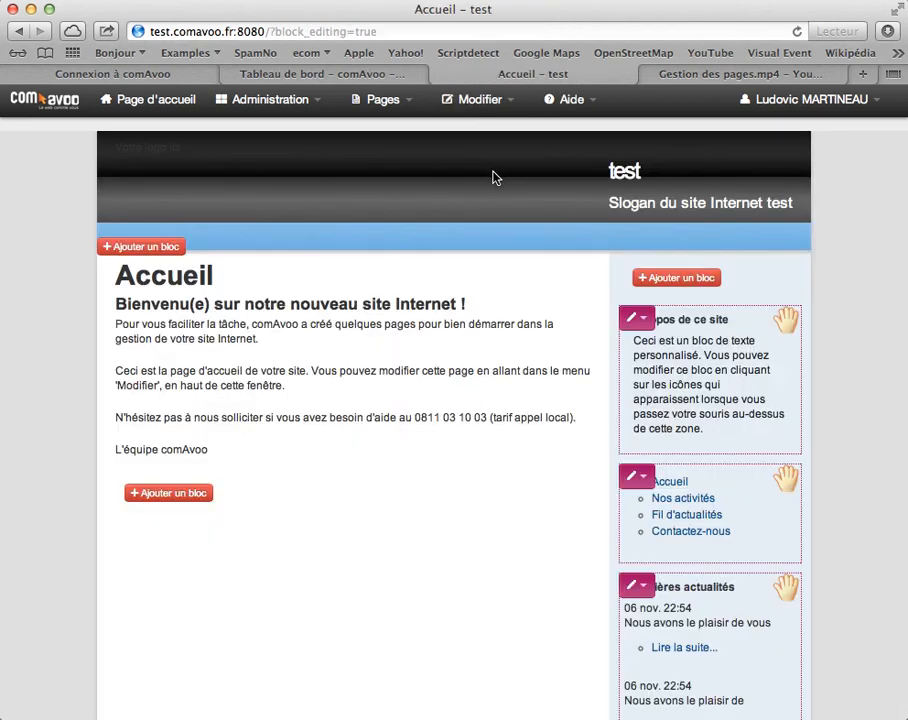
- Begin adding a block to the Barre de droite region again and examine all block types and the existing blocks available for reuse
left_click(685, 279)
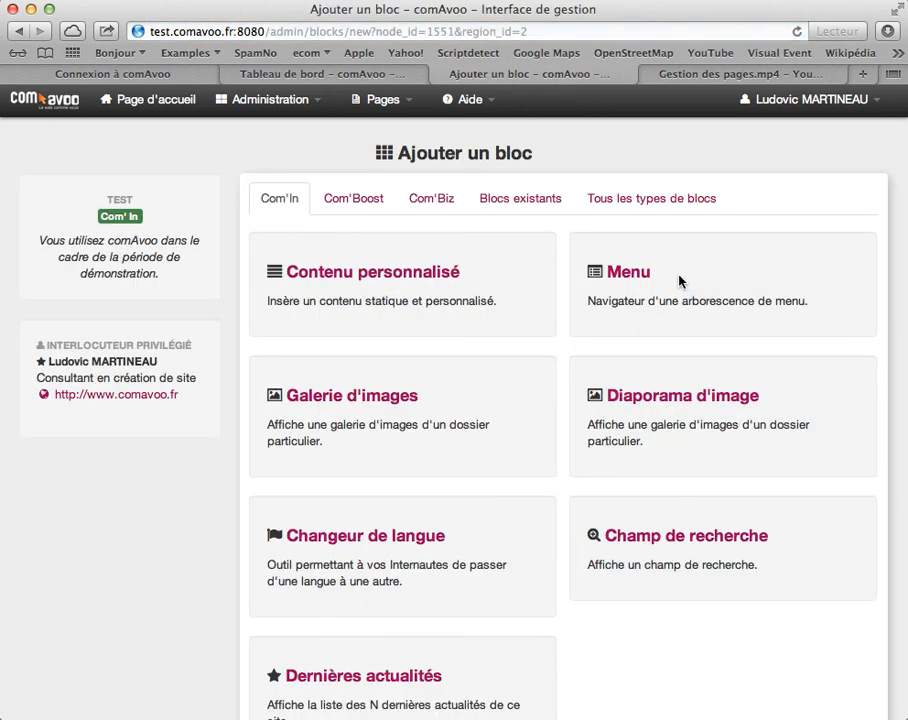
left_click(640, 202)
left_click(538, 205)
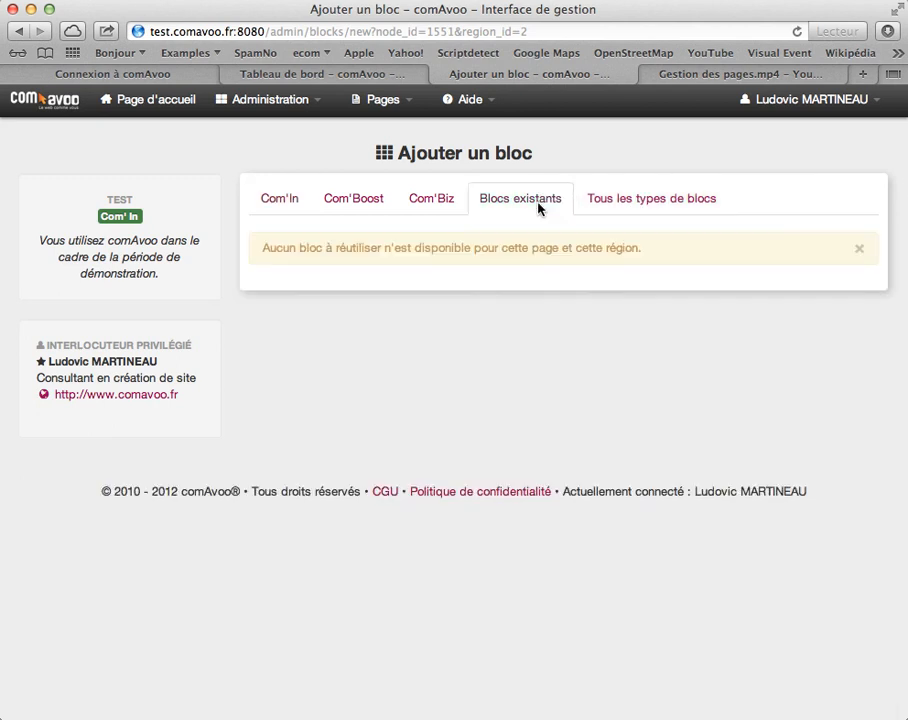